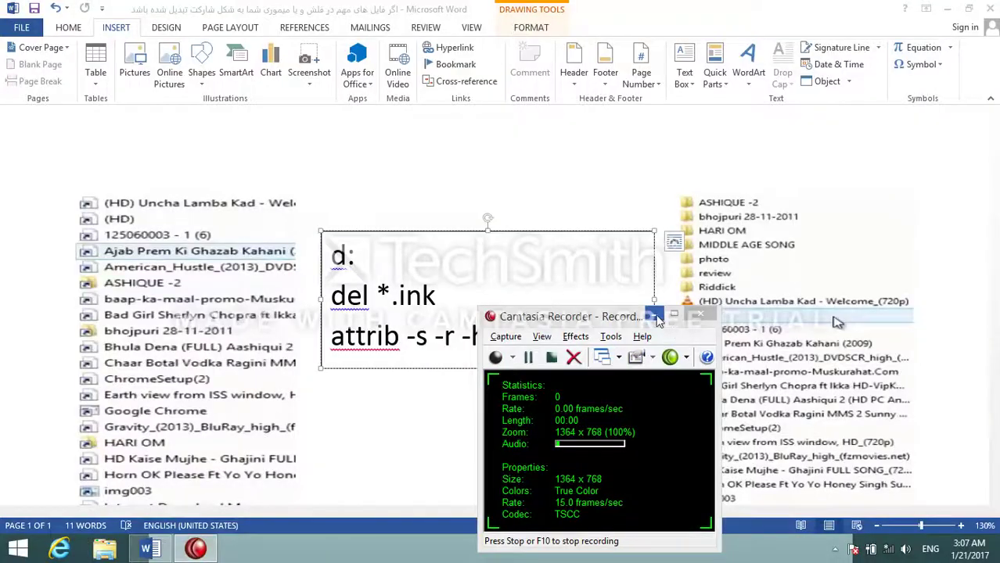
- Minimize Camtasia Recorder to the tray and dismiss its 'Minimizing Camtasia' tip
left_click(656, 317)
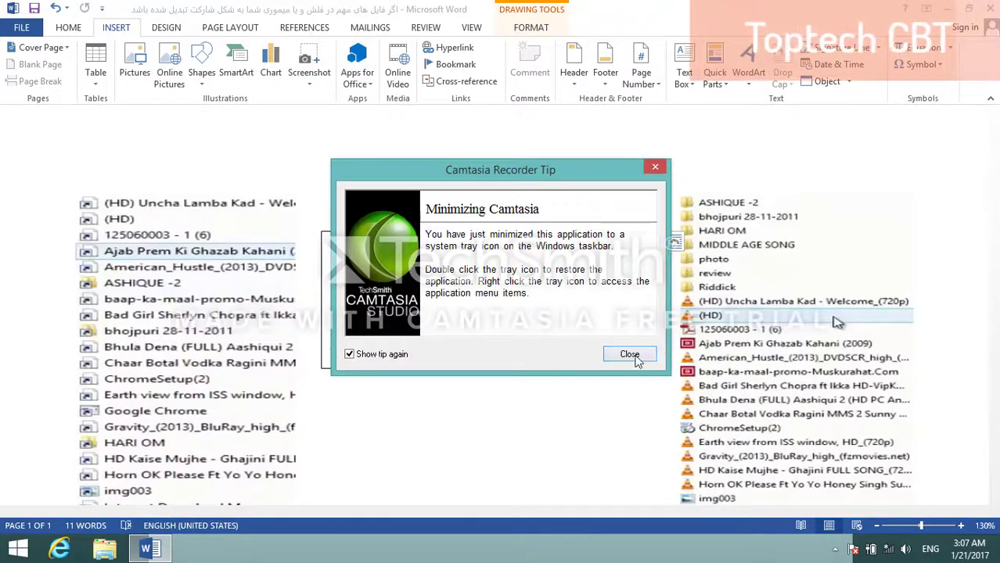
left_click(629, 356)
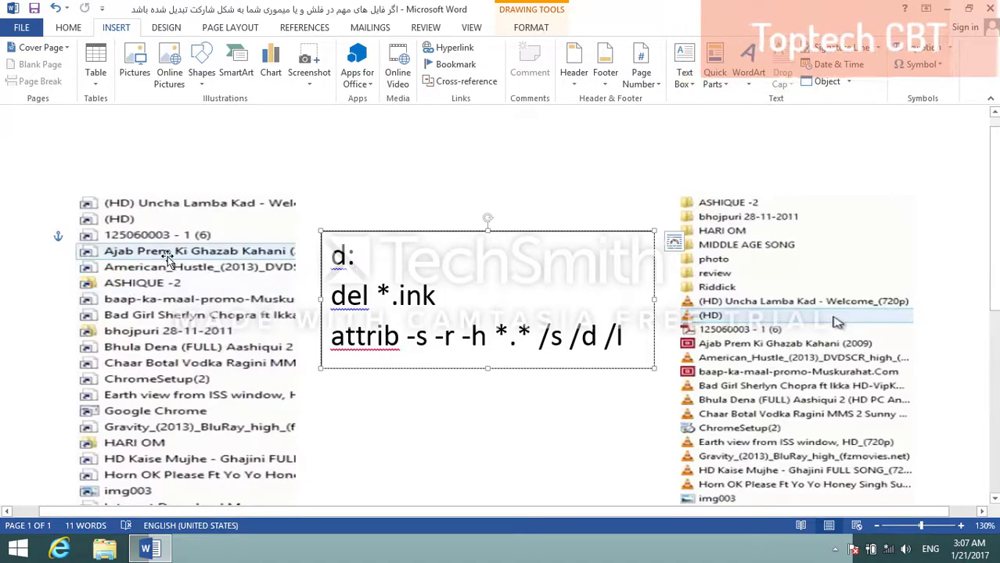
- Bring up File Explorer at This PC, listing the five drives including Removable Disk (I:)
key("super+e")
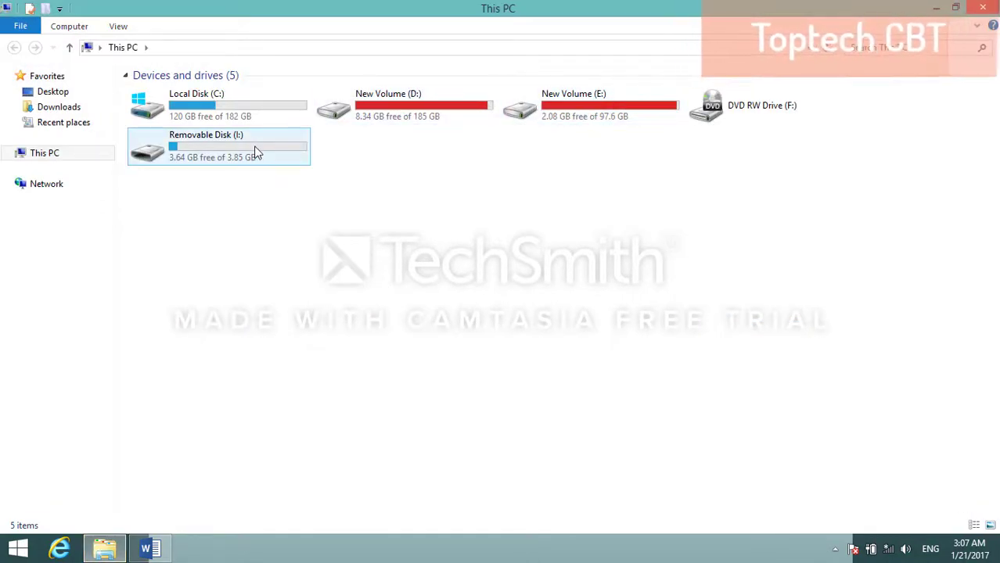
- Look inside New Volume (D:) and Removable Disk (I:), then close File Explorer
double_click(417, 101)
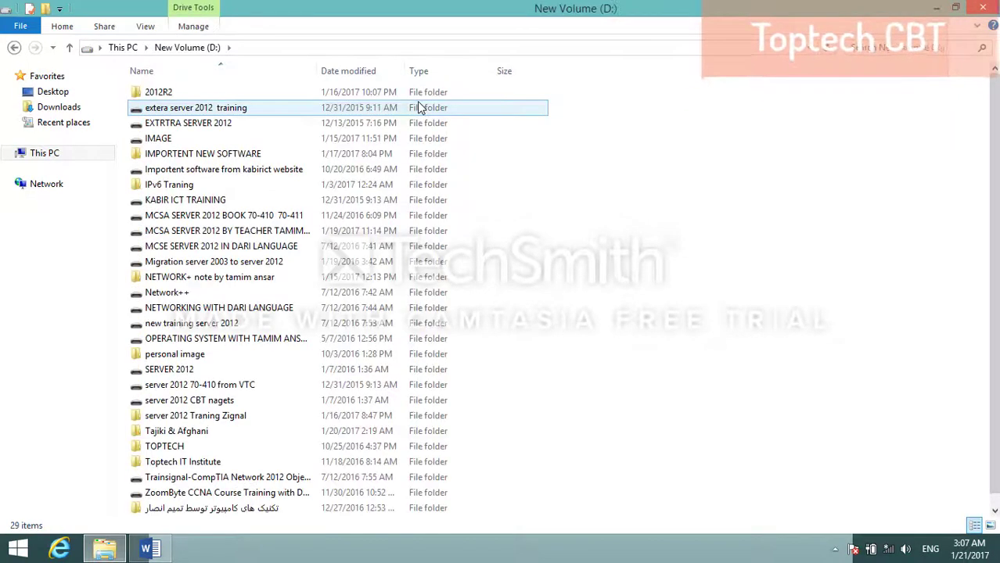
left_click(13, 47)
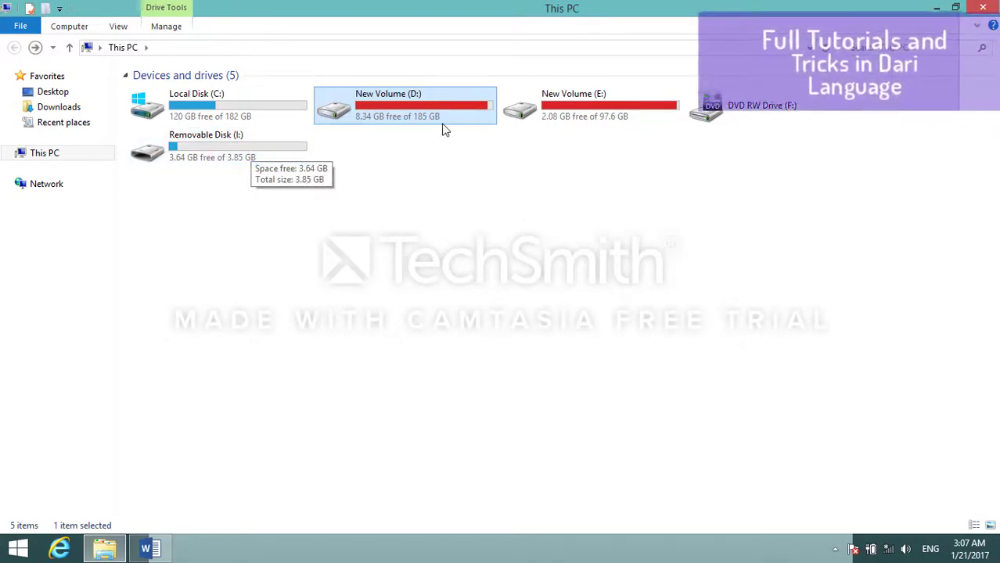
double_click(239, 157)
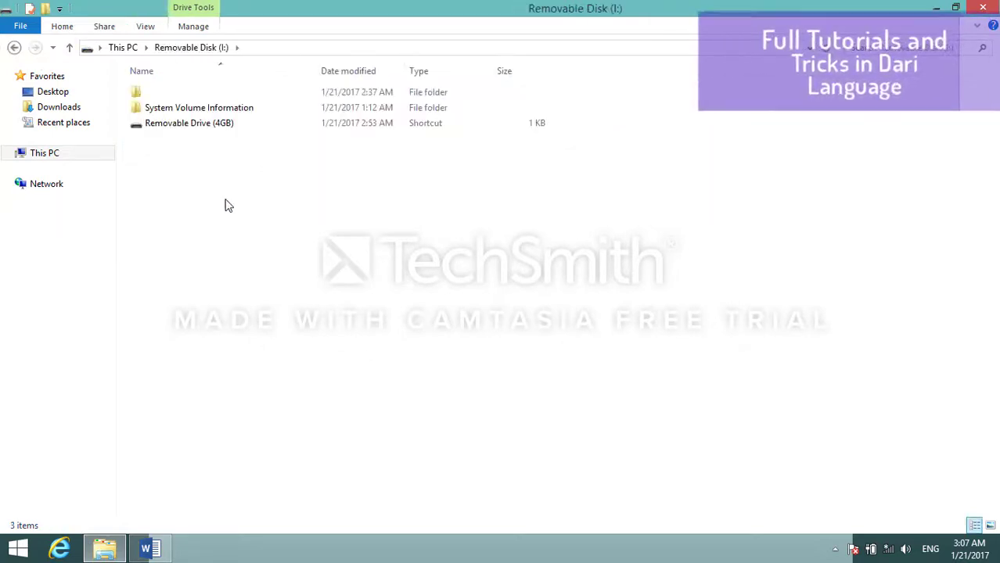
left_click(982, 8)
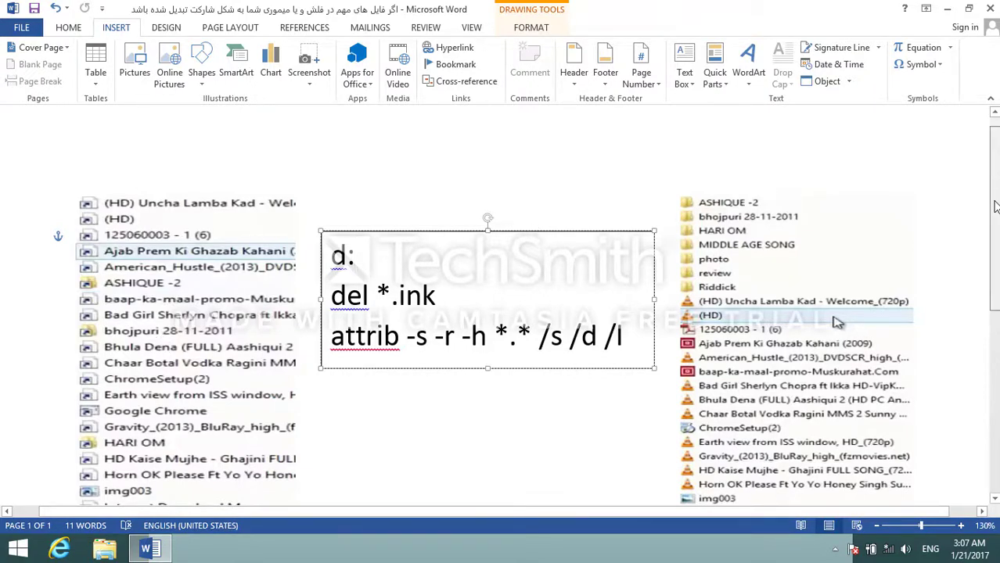
- Check the error screenshot lower in the notes, return to the commands, and bring up the Win+X menu
mouse_move(993, 191)
left_mouse_down()
mouse_move(992, 277)
mouse_move(934, 361)
left_mouse_up()
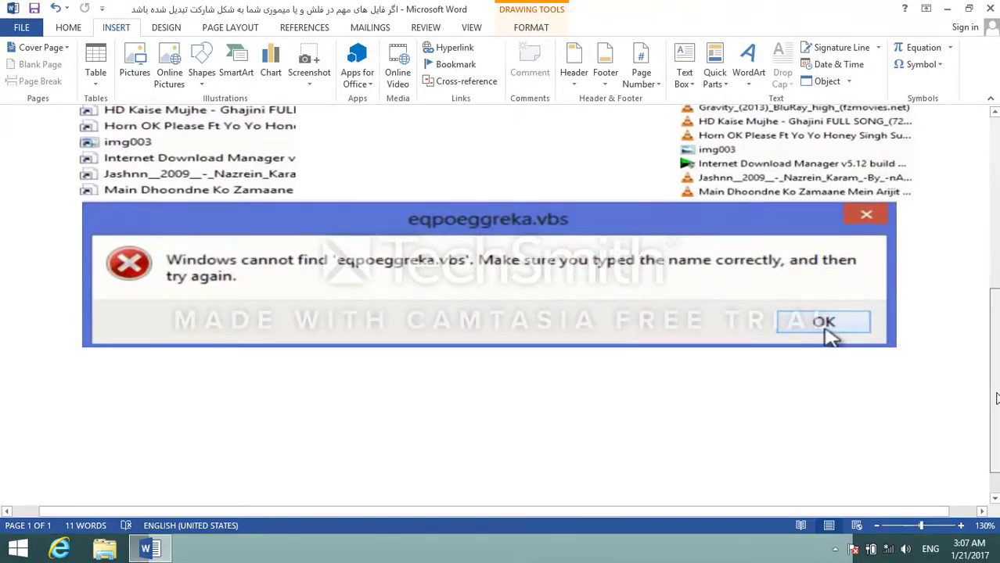
left_click_drag(996, 399, 996, 246)
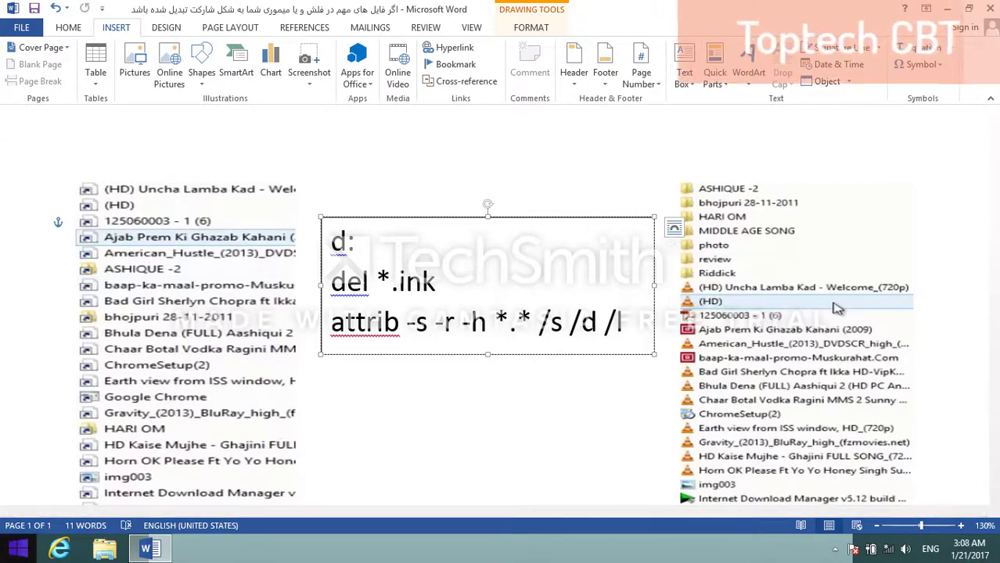
right_click(17, 549)
- Open the Run box, then add an enlarged 'powersheell' label above Word's command box
left_click(39, 514)
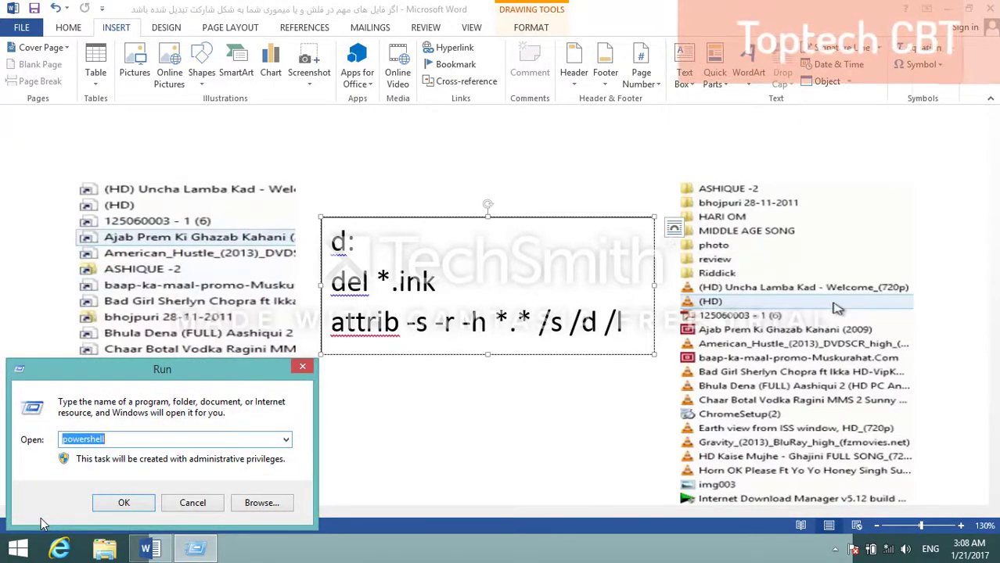
left_click(346, 392)
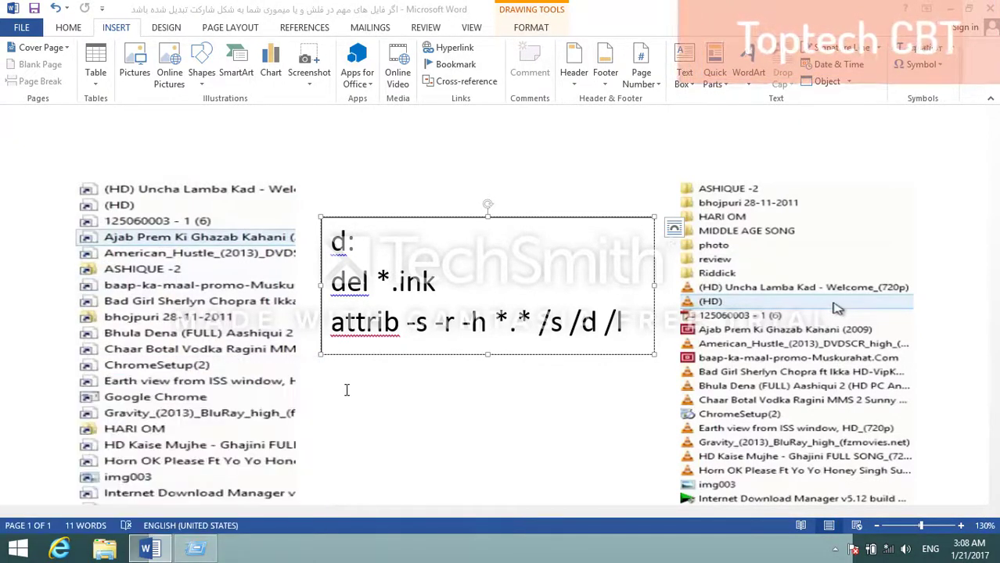
left_click(401, 176)
type("powe")
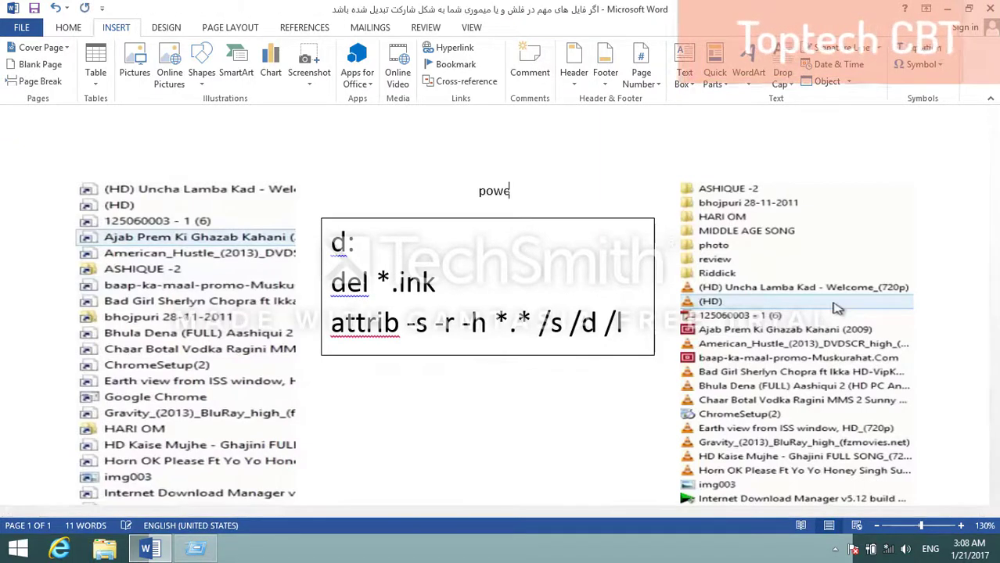
type("rs")
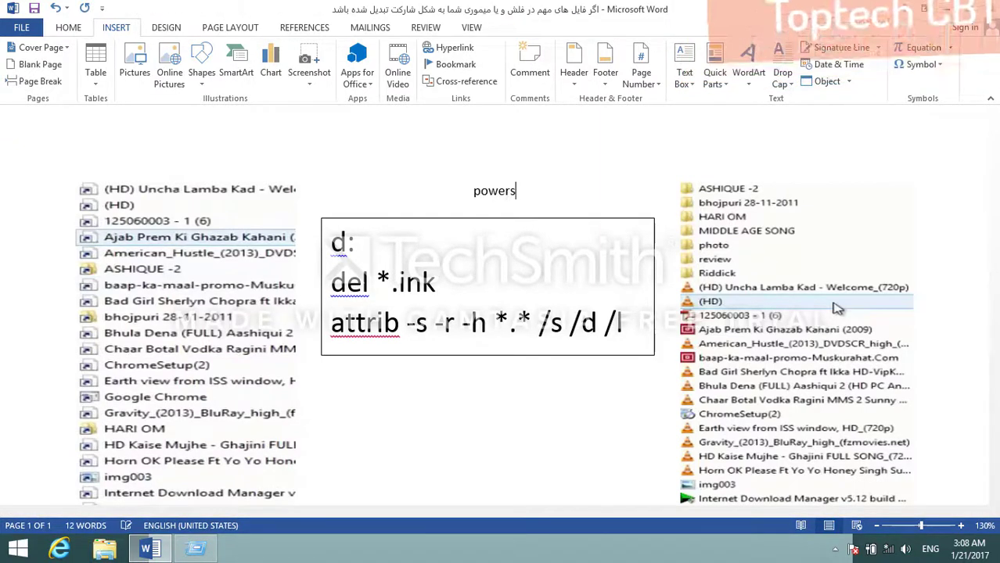
type("heel")
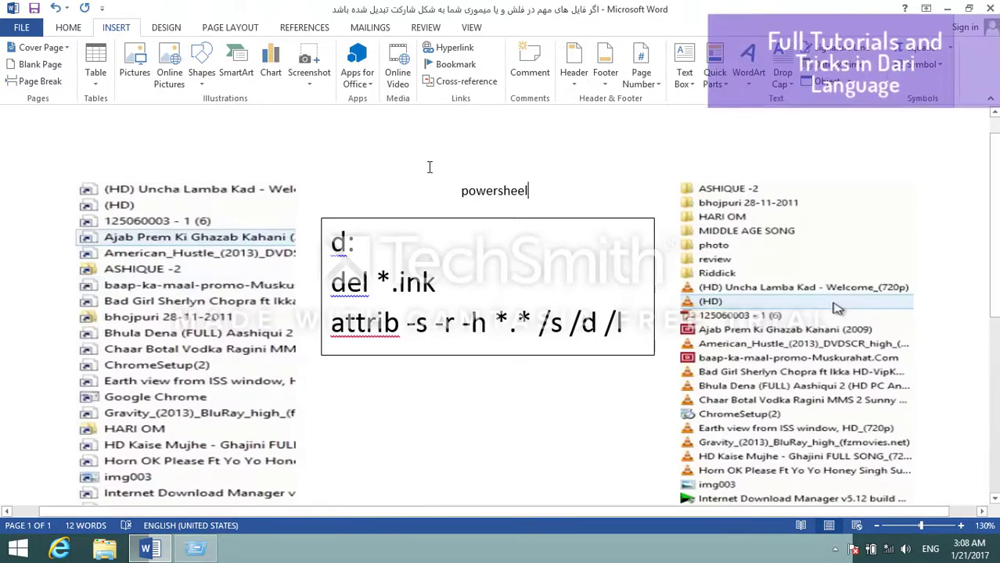
type("l")
double_click(493, 191)
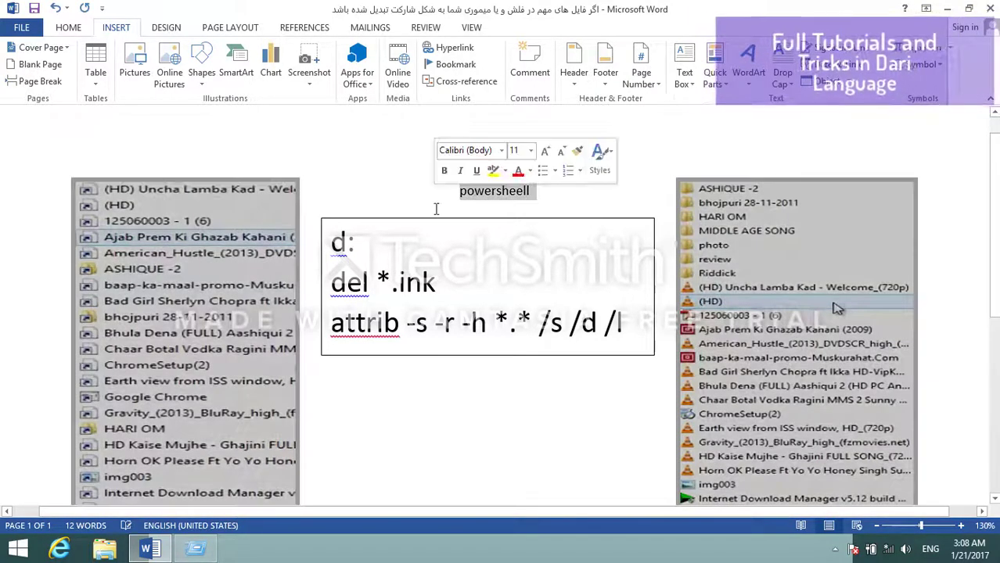
key("ctrl+shift+period")
key("ctrl+shift+period")
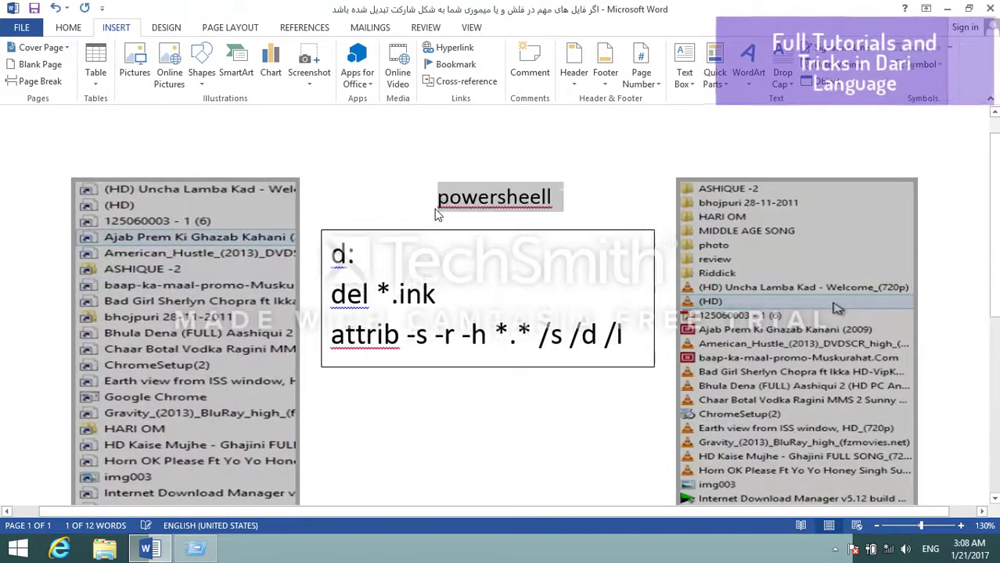
key("ctrl+shift+period")
key("ctrl+shift+period")
left_click(495, 385)
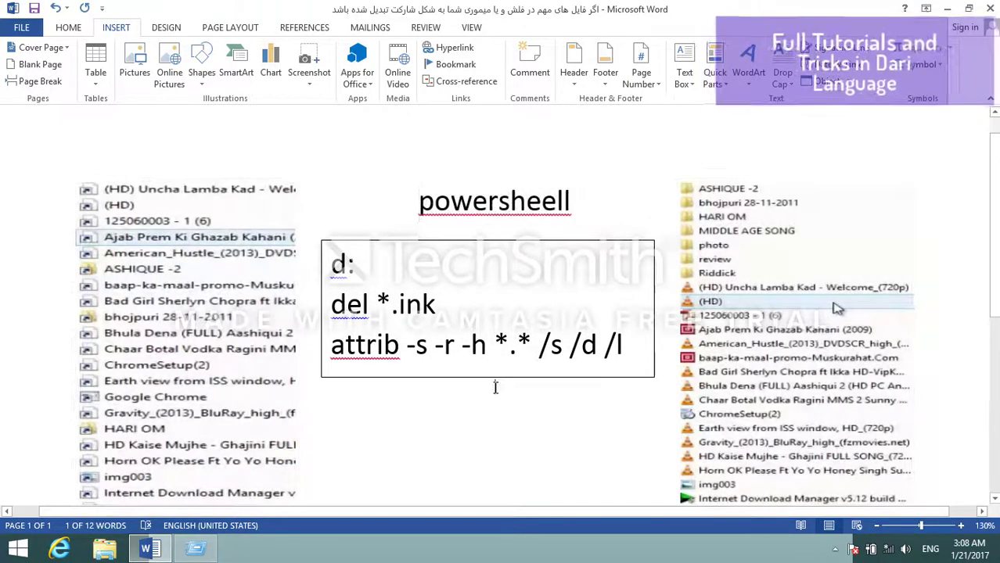
- Launch PowerShell as administrator from Run, restore its window, and confirm in This PC that the USB drive is I:
key("super+r")
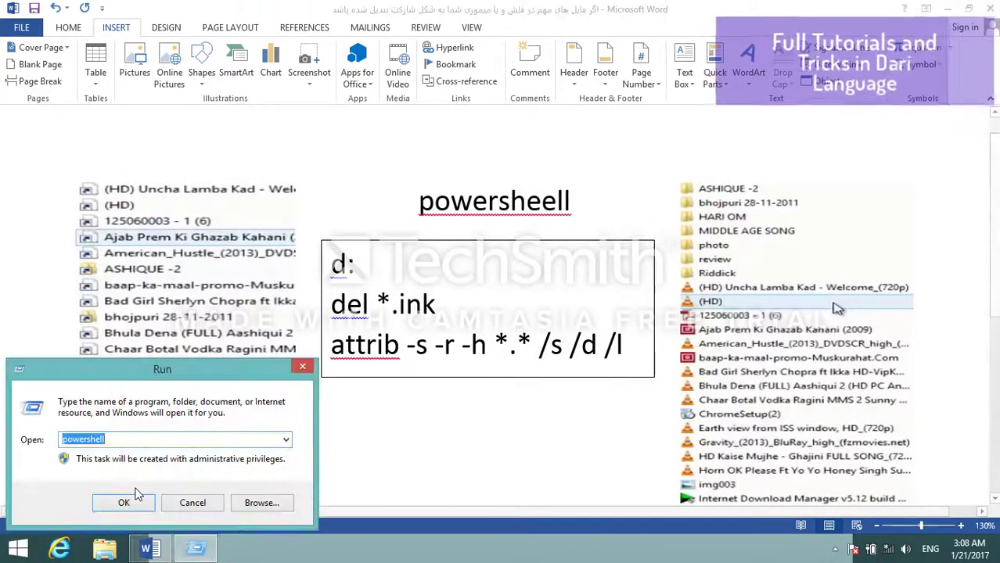
type("po")
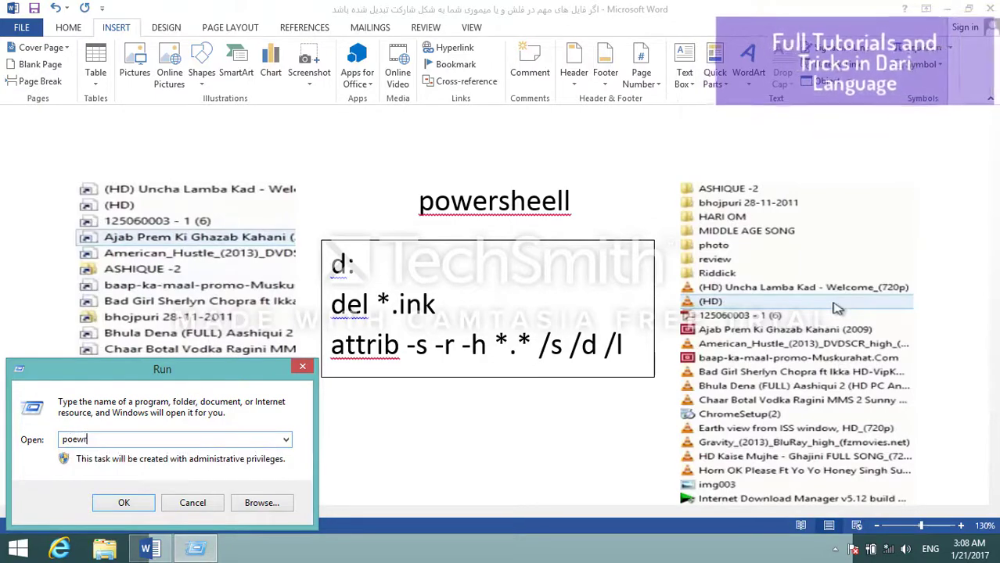
type("wershell")
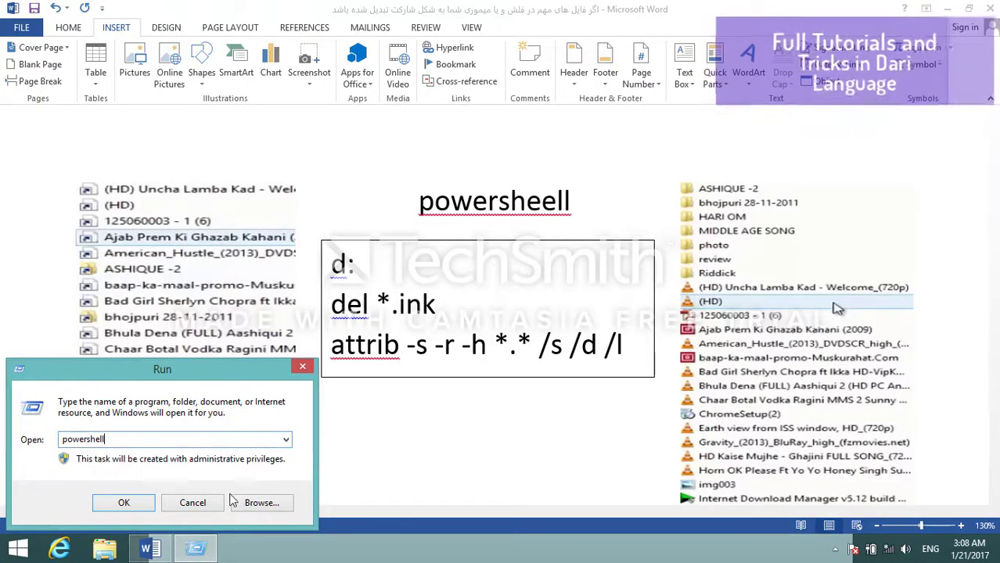
key("ctrl+shift+Return")
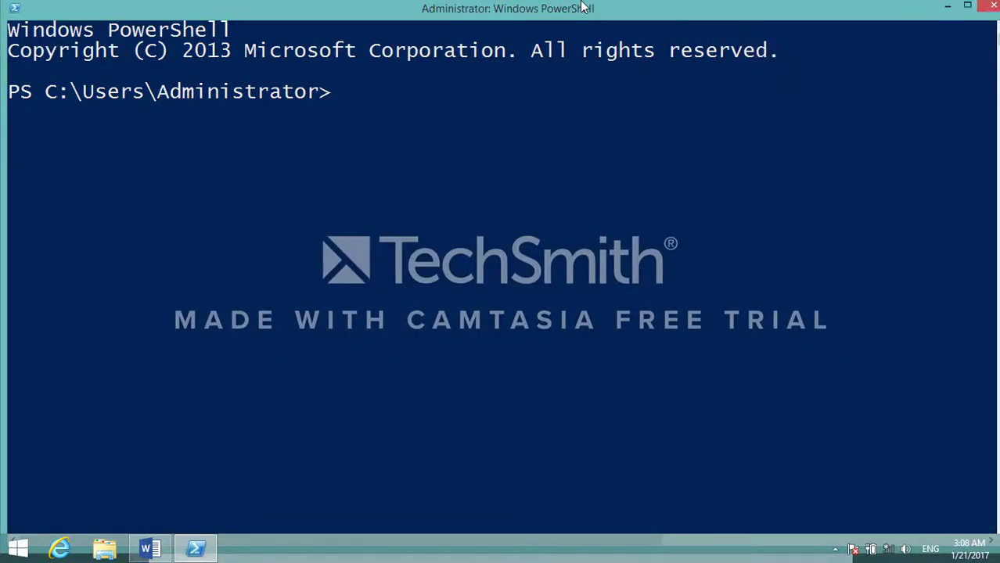
left_click_drag(583, 8, 574, 385)
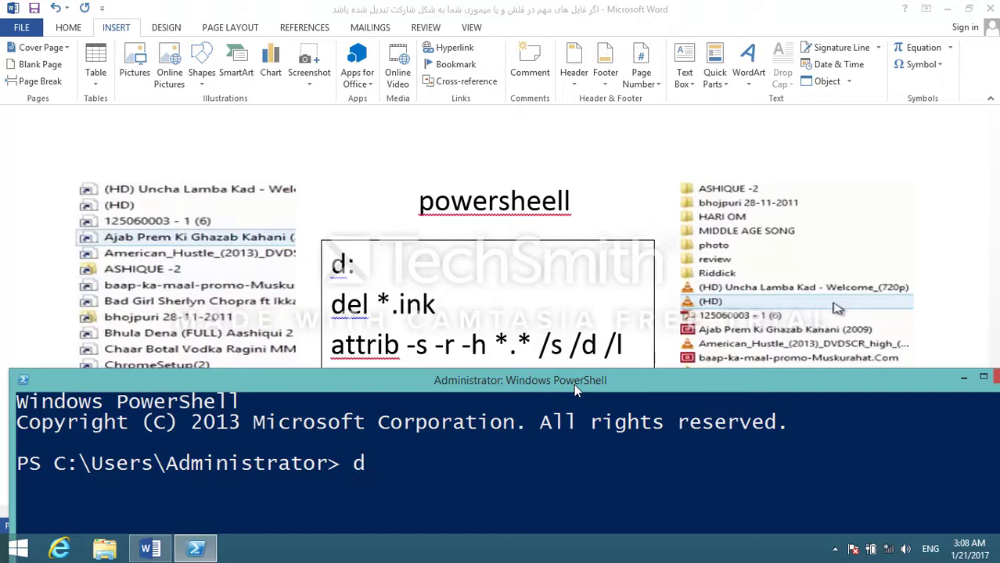
key("super+e")
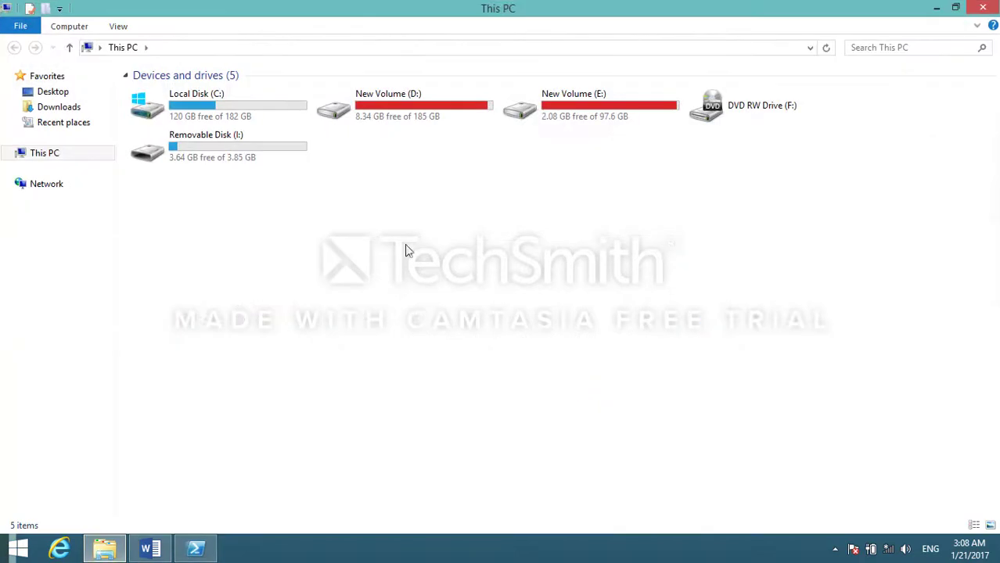
left_click(983, 7)
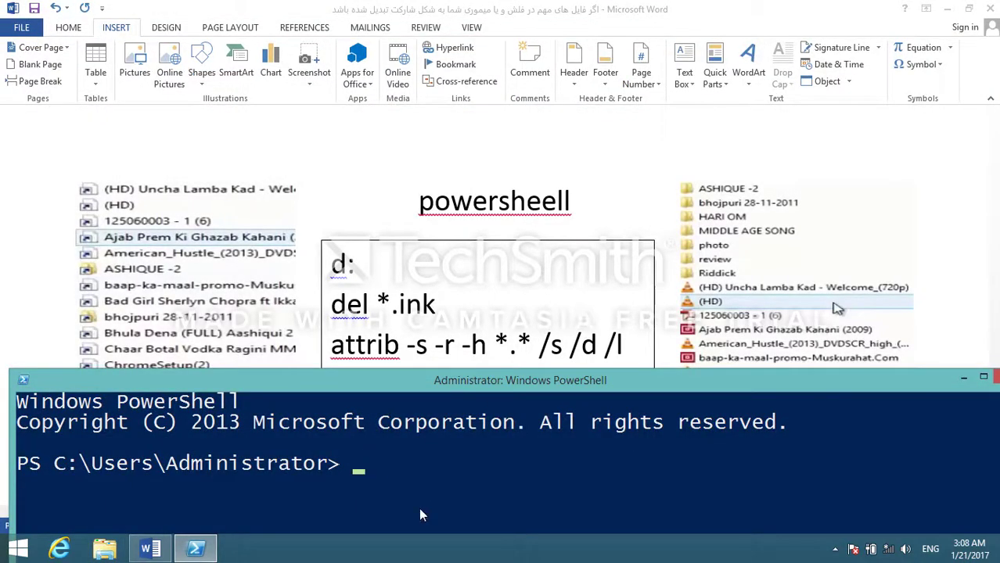
- Switch PowerShell to drive I: and delete its .ink files with del *.ink
type("i:")
key("Return")
type("del *.ink")
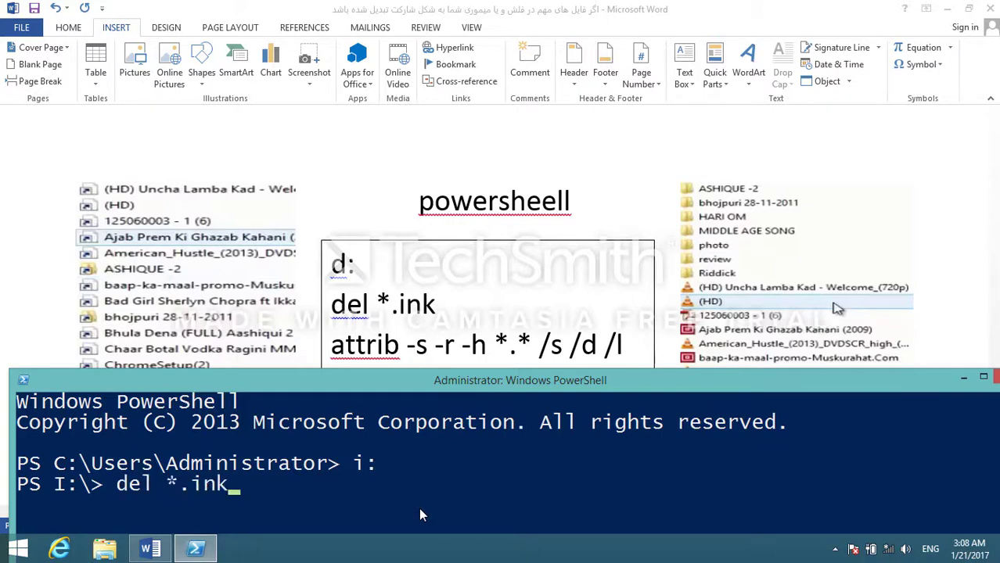
type(".ink")
key("Return")
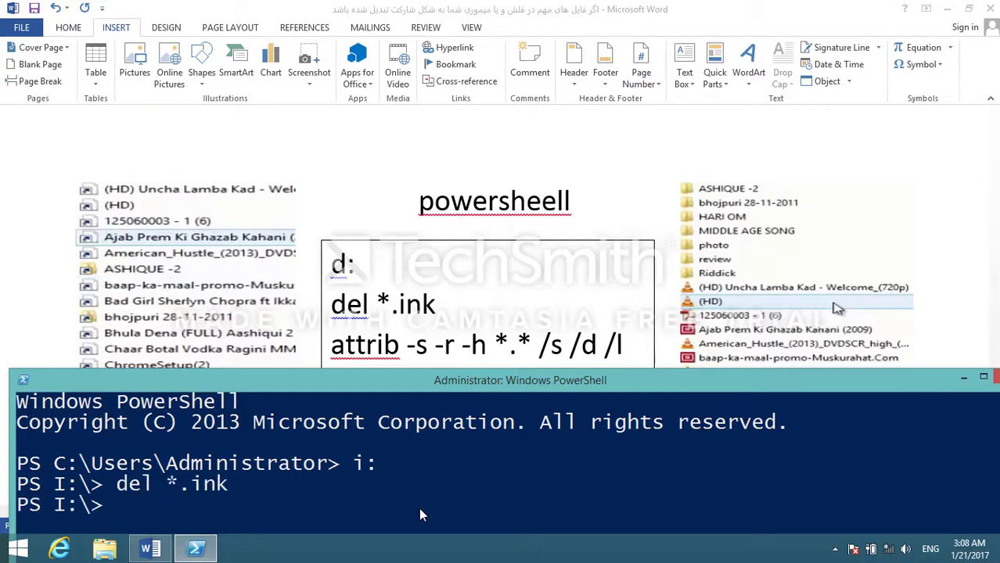
- Run attrib -s -r -h *.* /s /d /l to unhide all files, then move the window higher
type("attrib ")
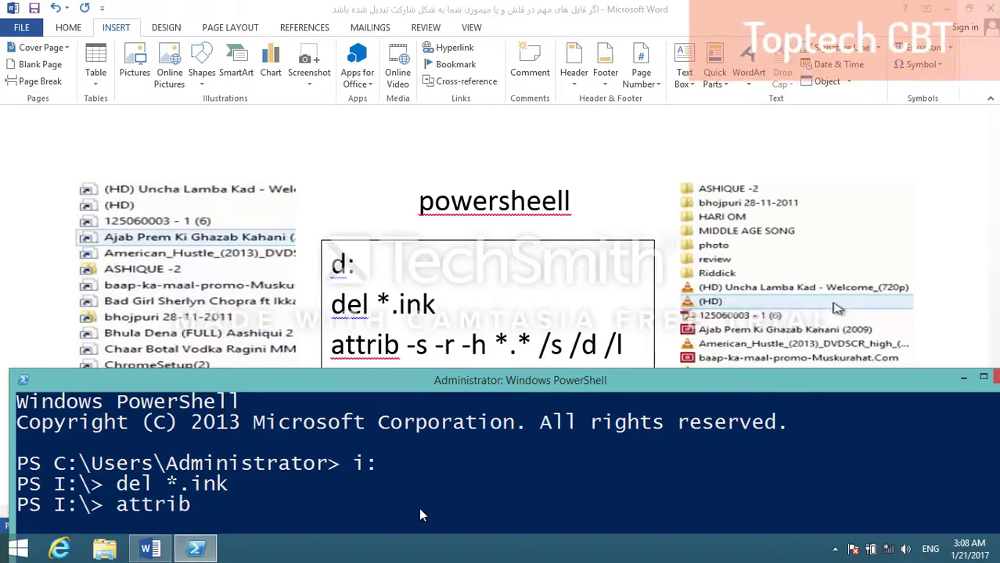
type("-s")
type(" -r")
type(" -h")
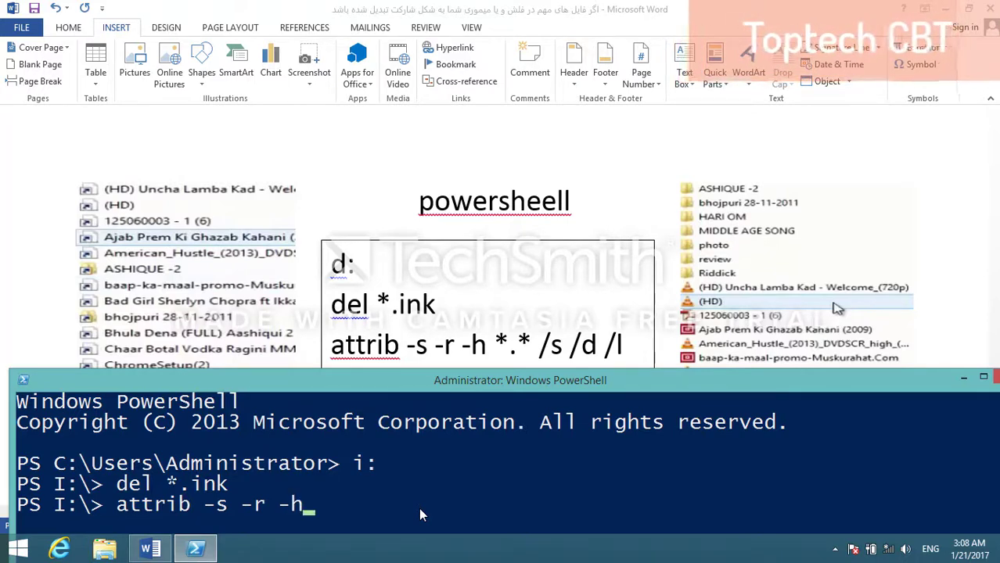
type(" *")
type(".*")
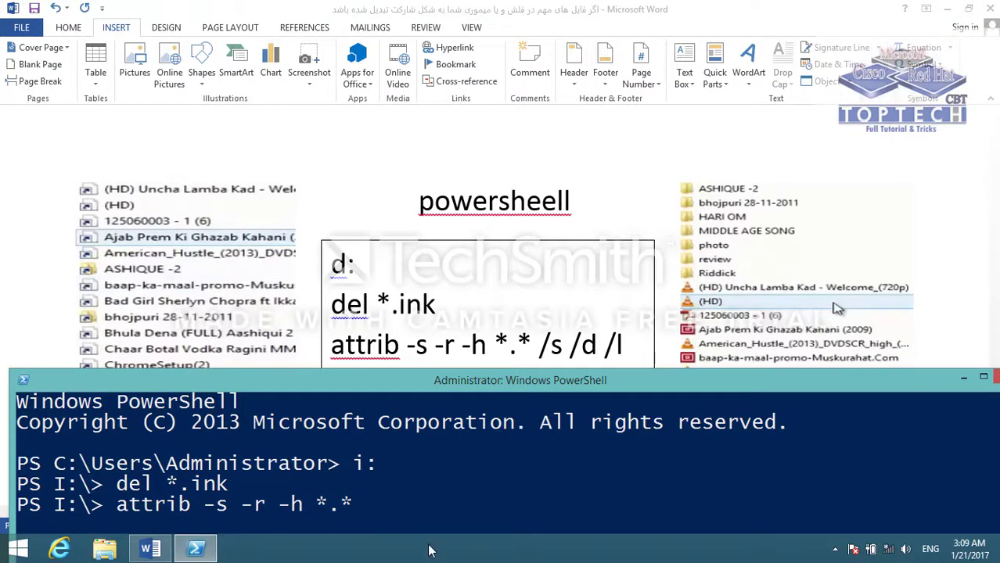
type(" /s")
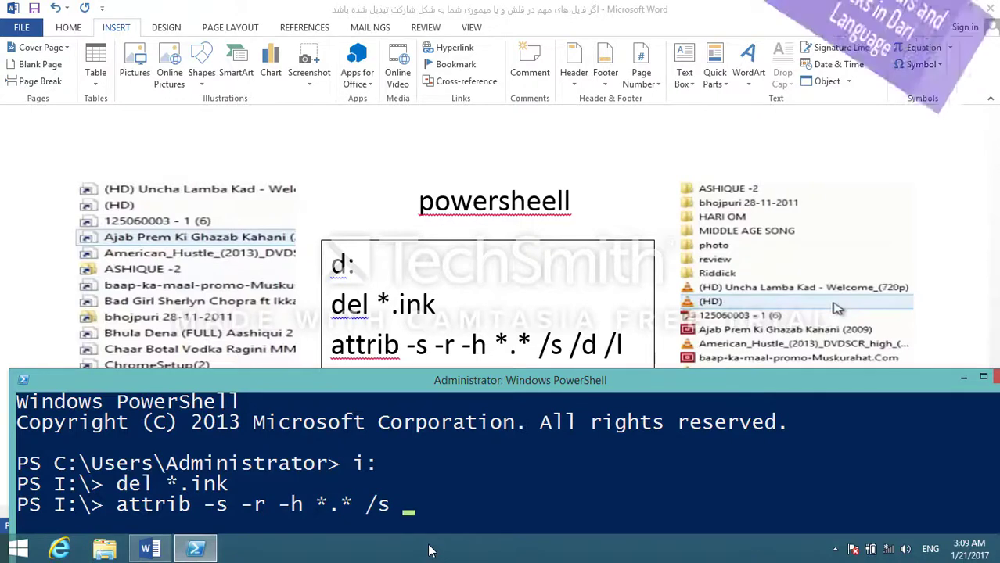
type(" /d ")
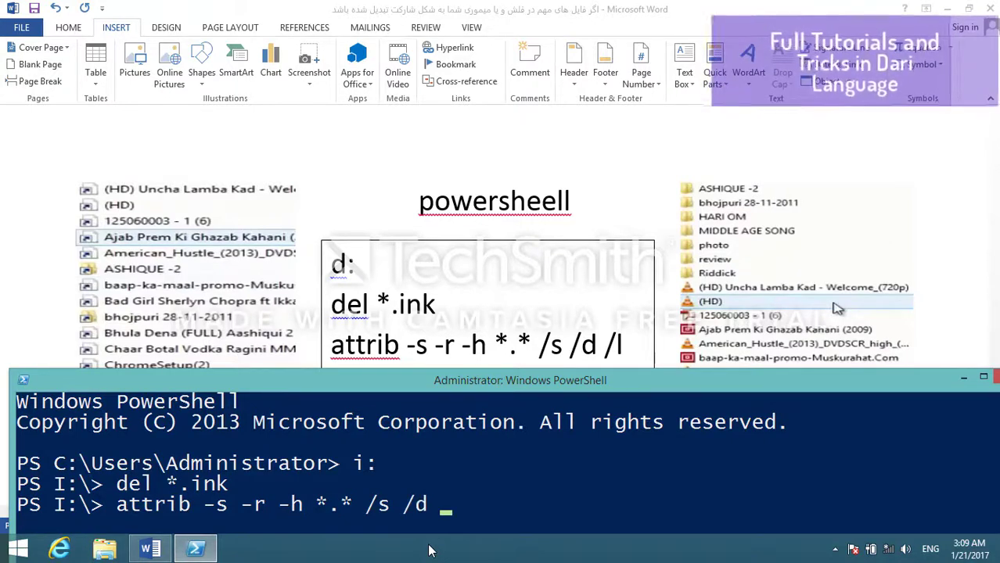
type("/l")
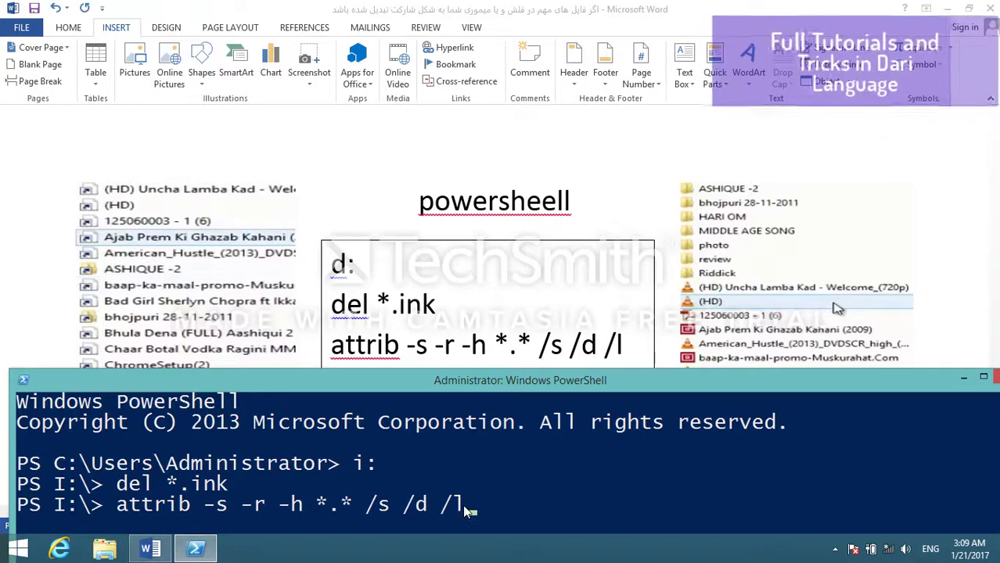
key("Return")
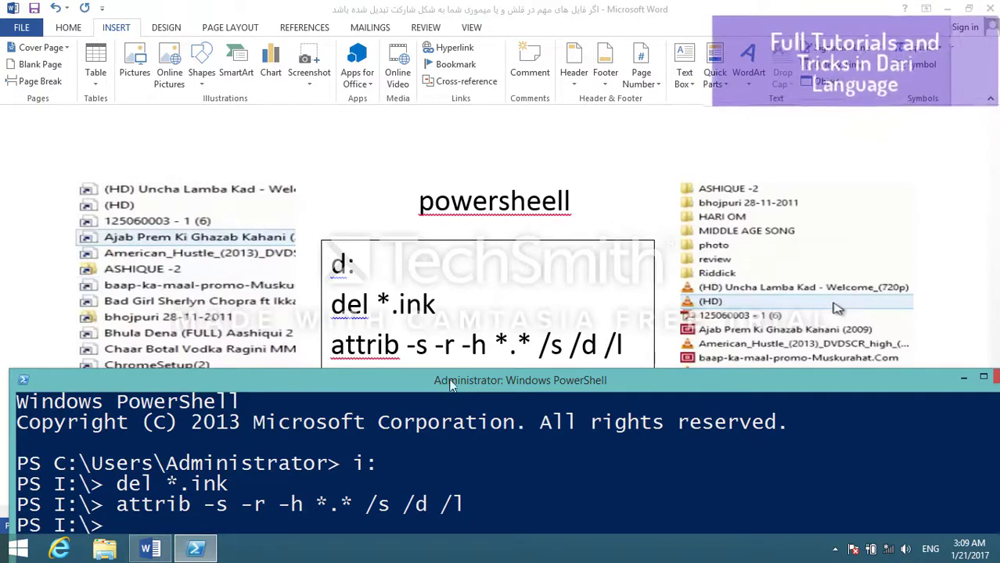
left_click_drag(452, 387, 444, 311)
- Exit PowerShell and deselect the Word text box holding the three commands
type("e")
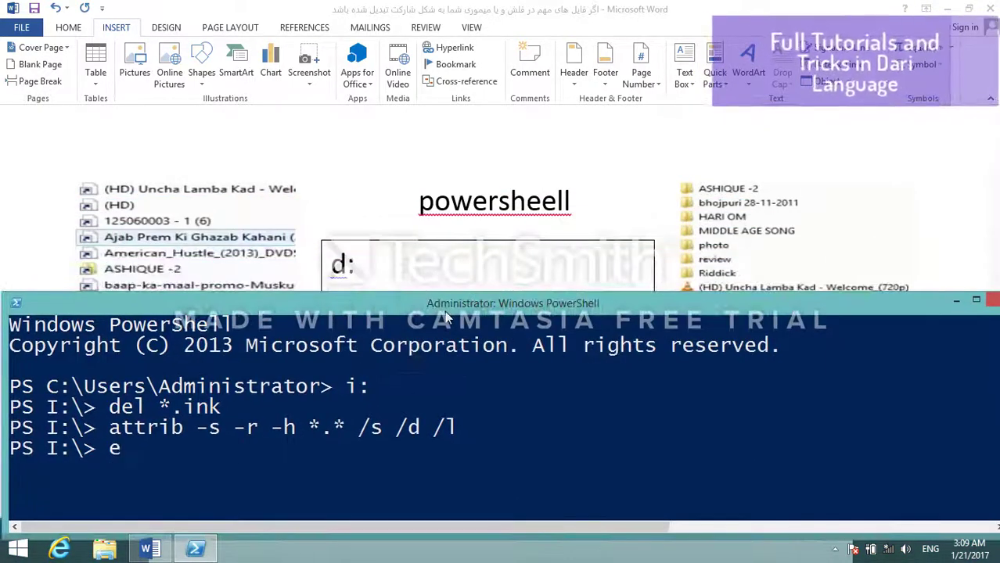
type("xit")
key("Return")
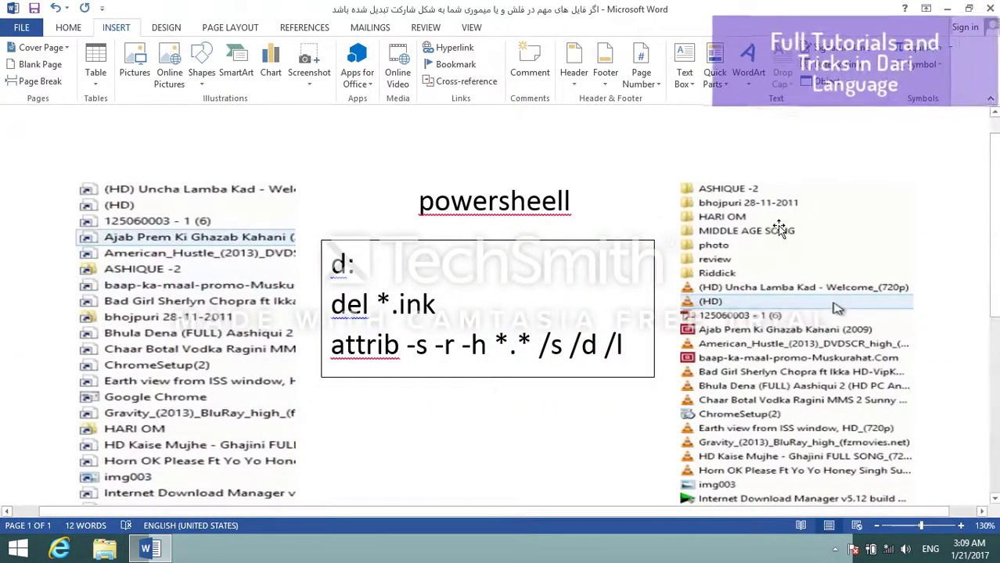
scroll(813, 290, "down", 1)
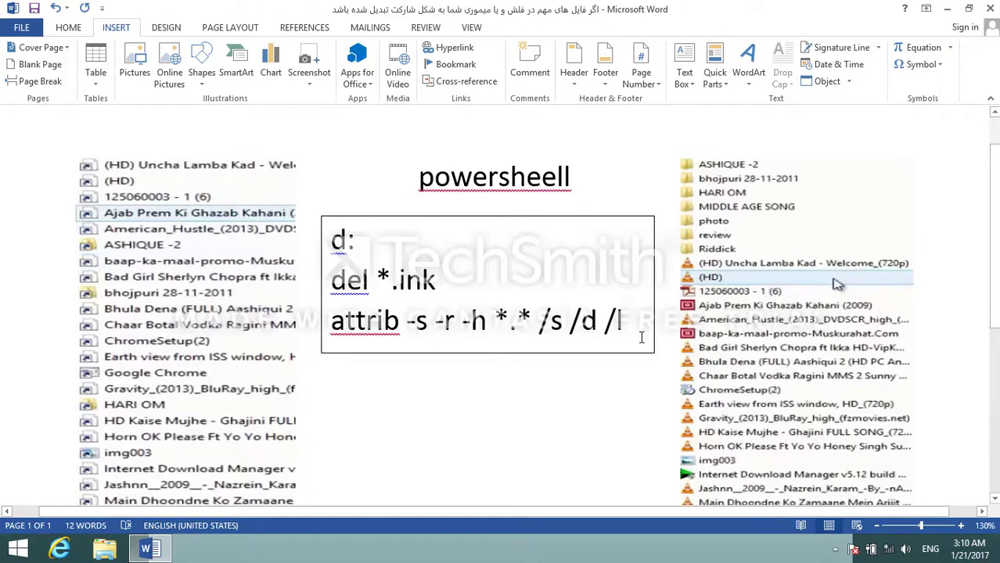
left_click(548, 389)
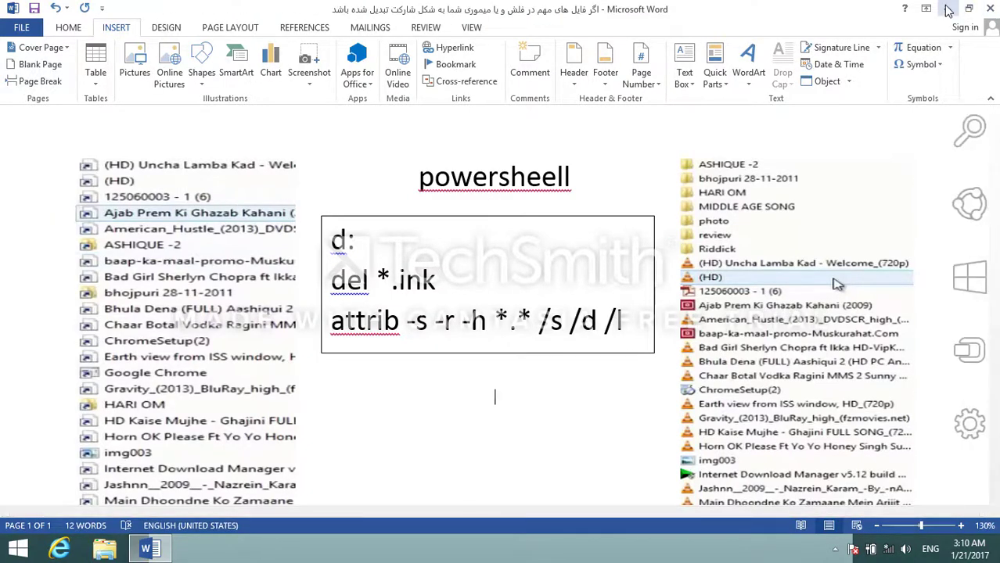